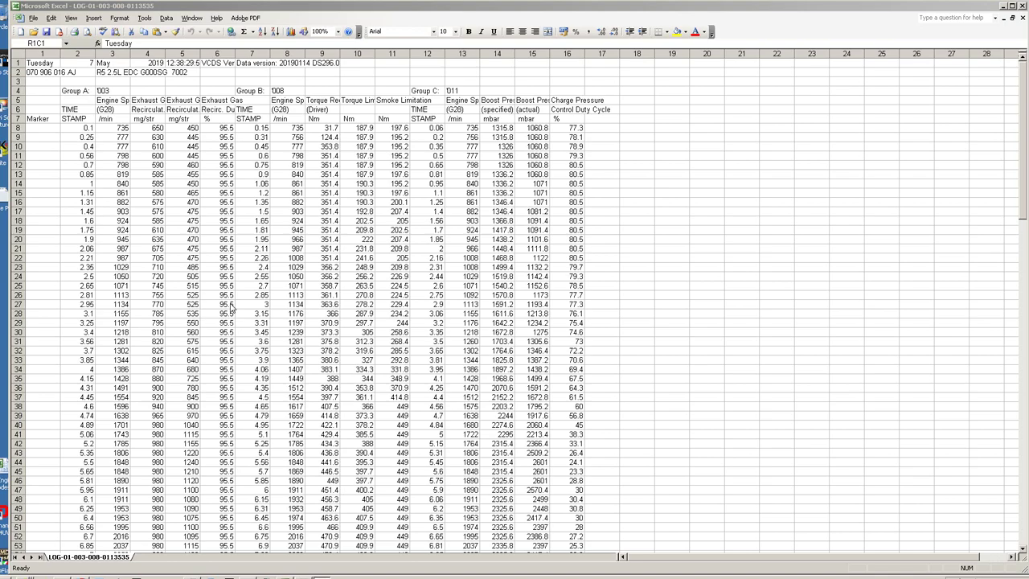
Fill the specified boost pressure column of Group C with yellow.
left_click(1025, 156)
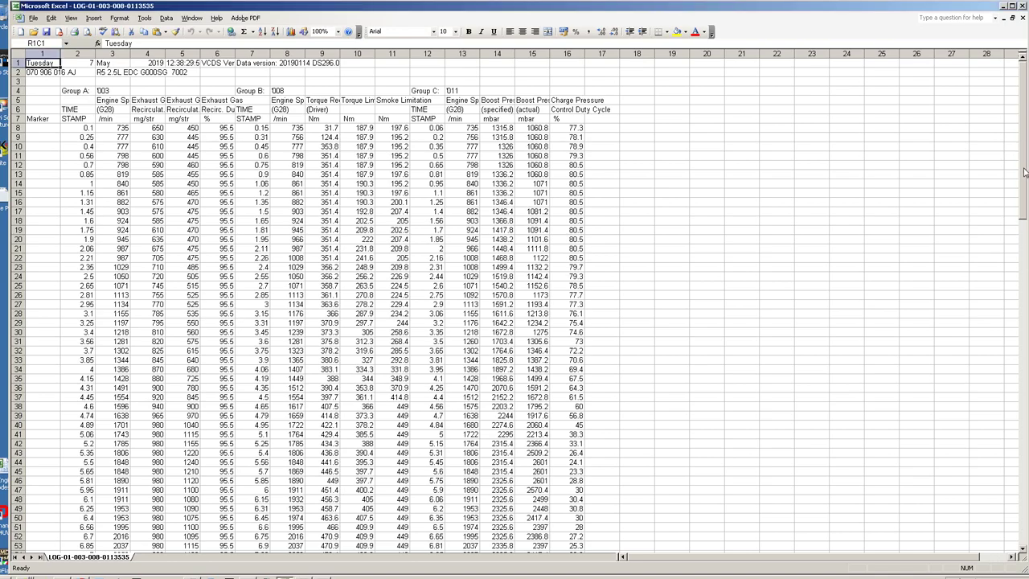
left_click_drag(1024, 171, 1012, 119)
left_click(498, 53)
scroll(558, 126, "down", 1)
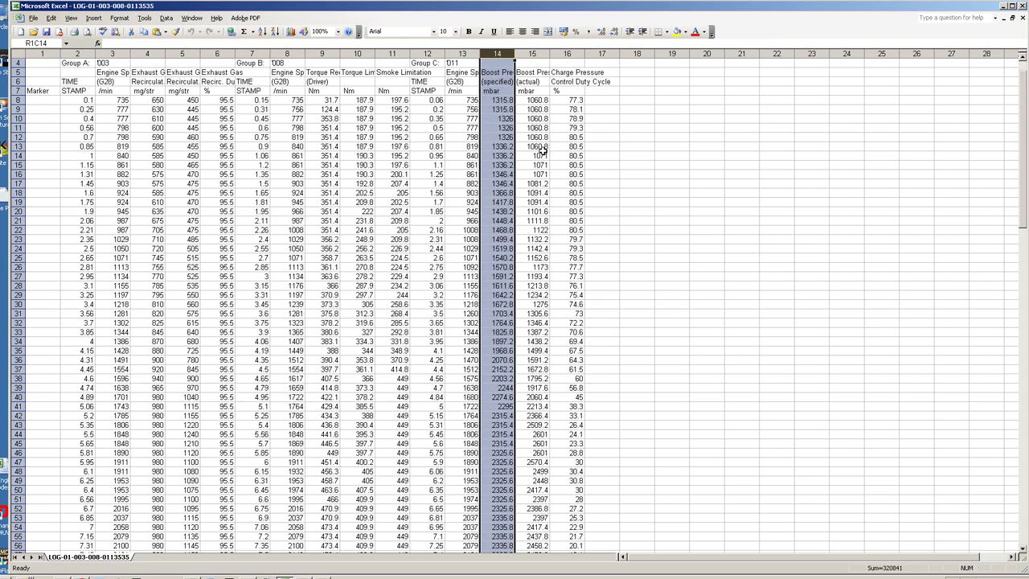
left_click(676, 36)
scroll(677, 38, "up", 1)
scroll(672, 182, "down", 1)
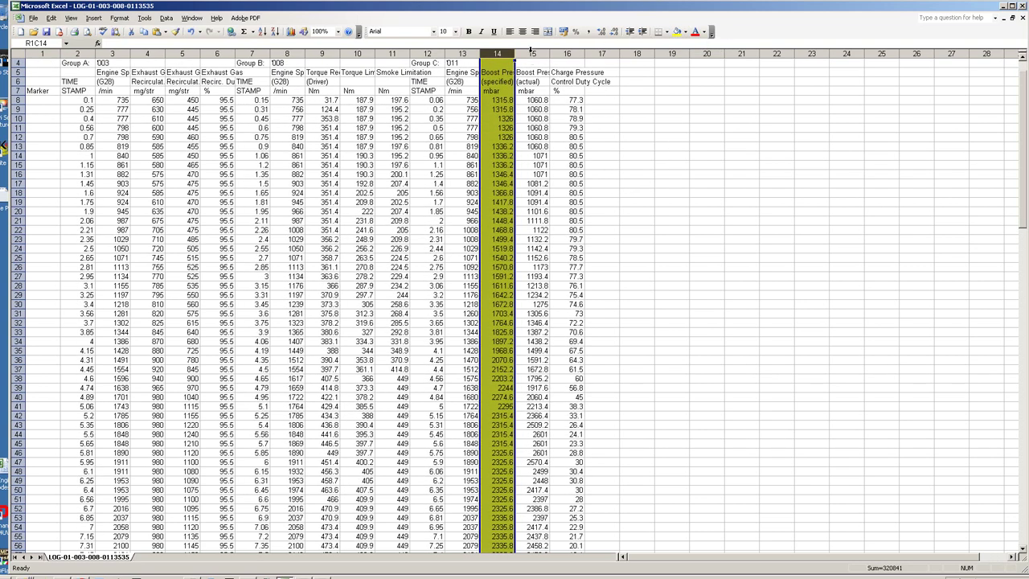
Fill the actual boost pressure column of Group C with light turquoise.
left_click(530, 53)
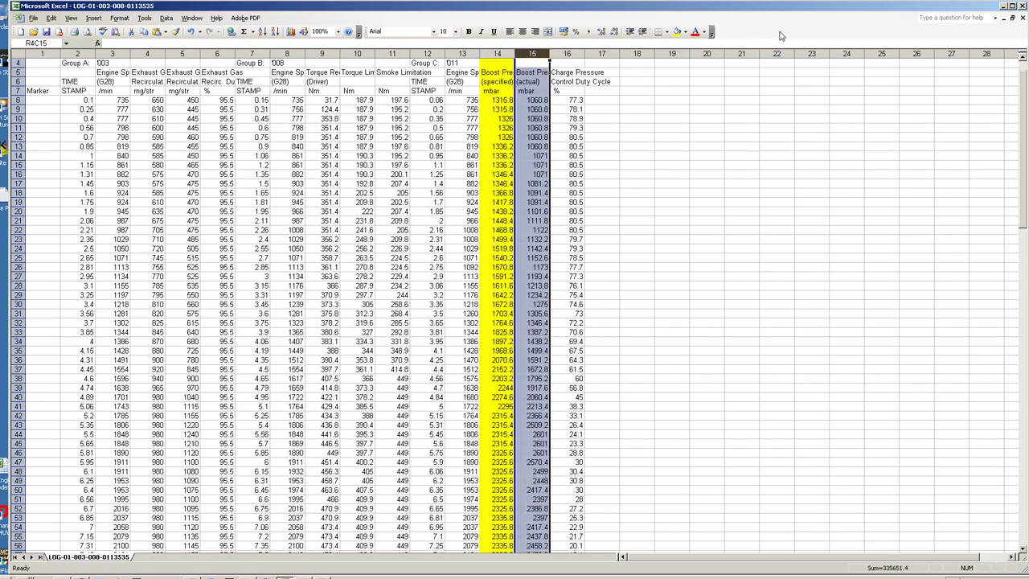
left_click(685, 31)
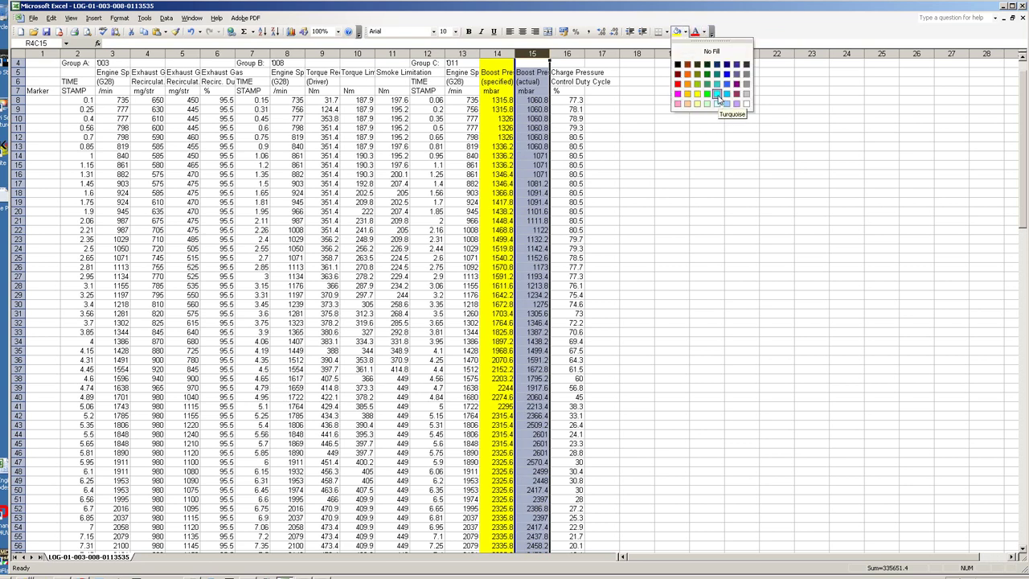
left_click(717, 104)
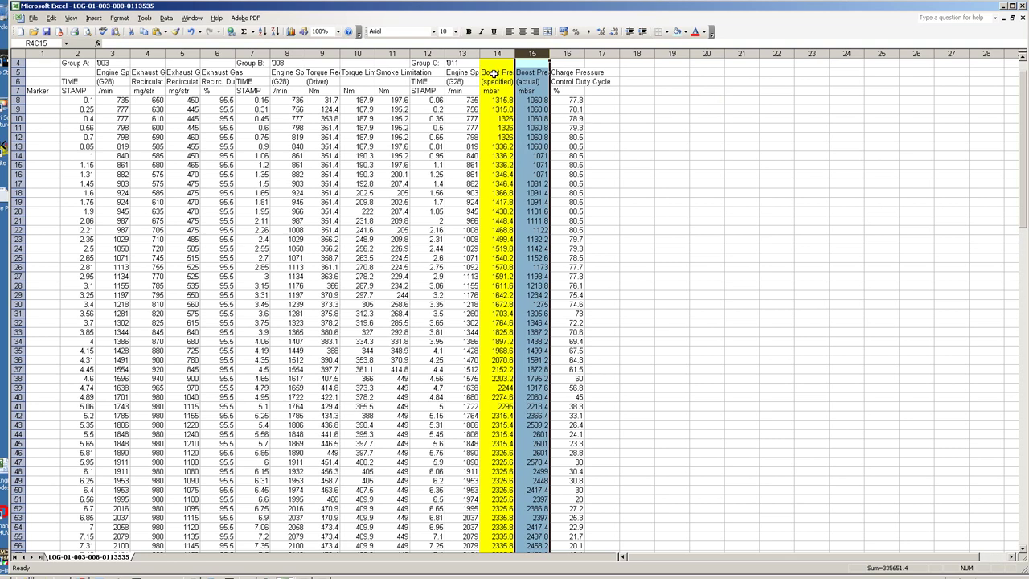
Examine the Group C engine speed column from the first reading in row 8 to the peak reading near the log's end.
left_click(457, 53)
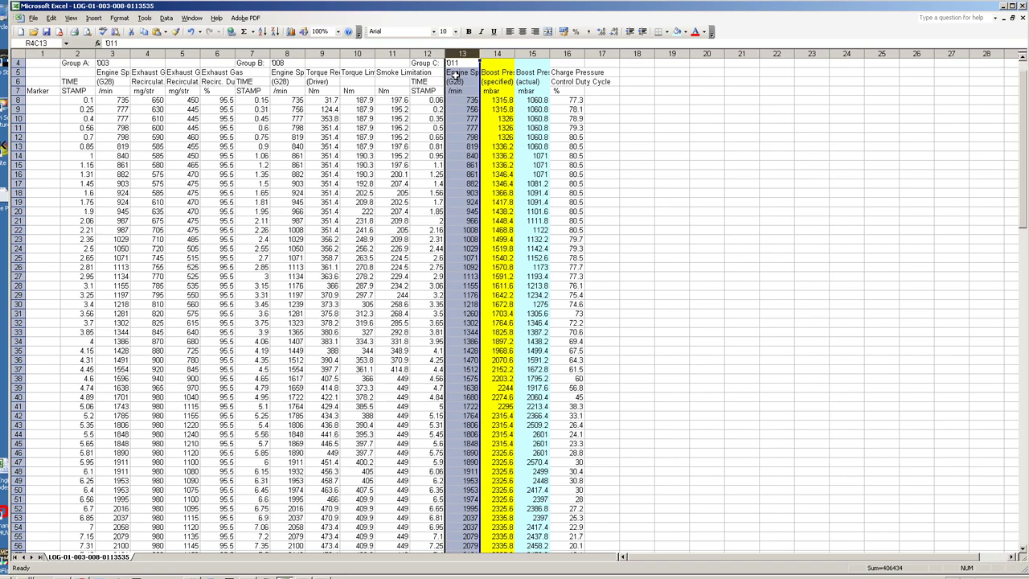
left_click(455, 74)
left_click(463, 100)
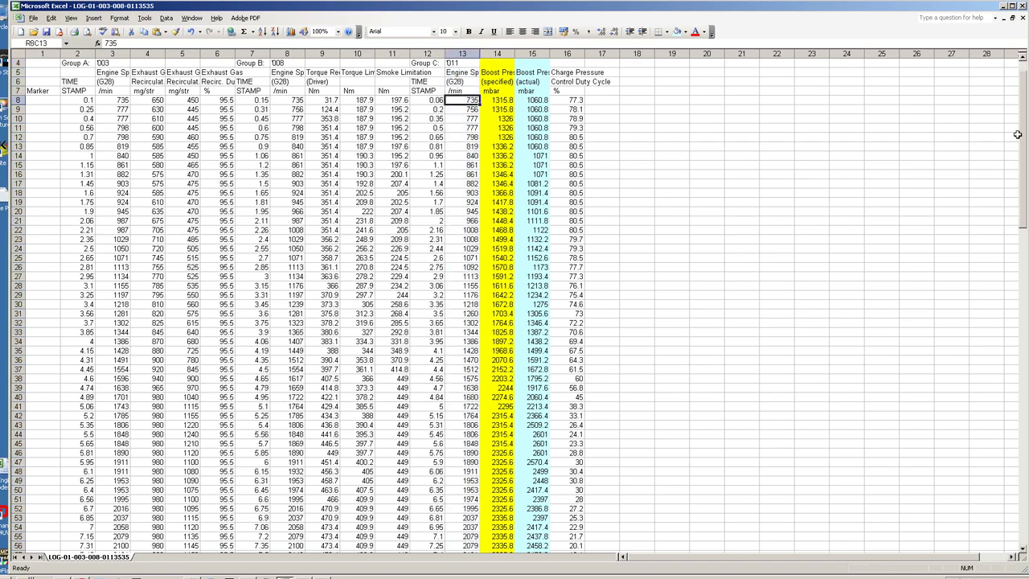
left_click_drag(1023, 135, 1023, 464)
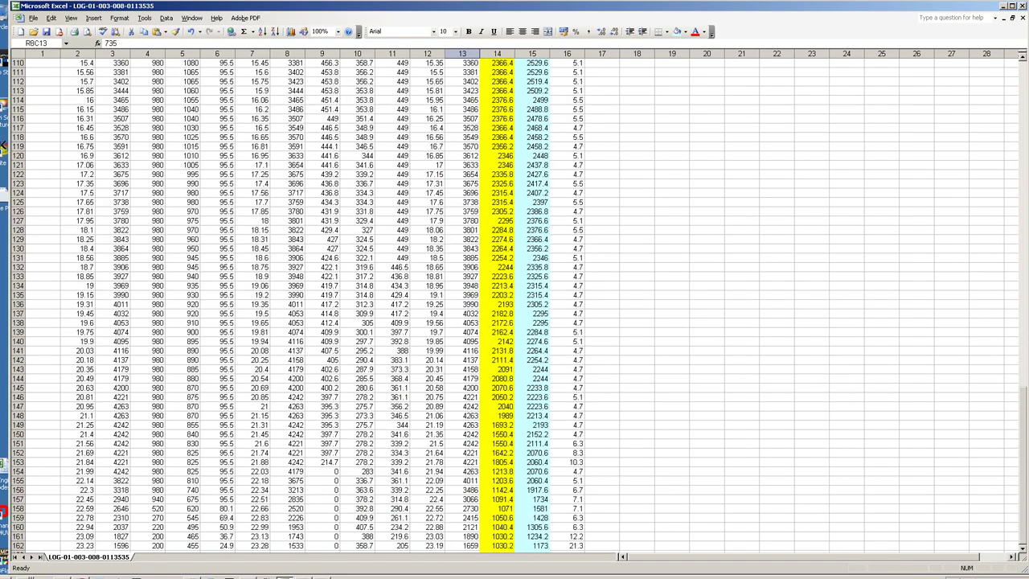
left_click(469, 472)
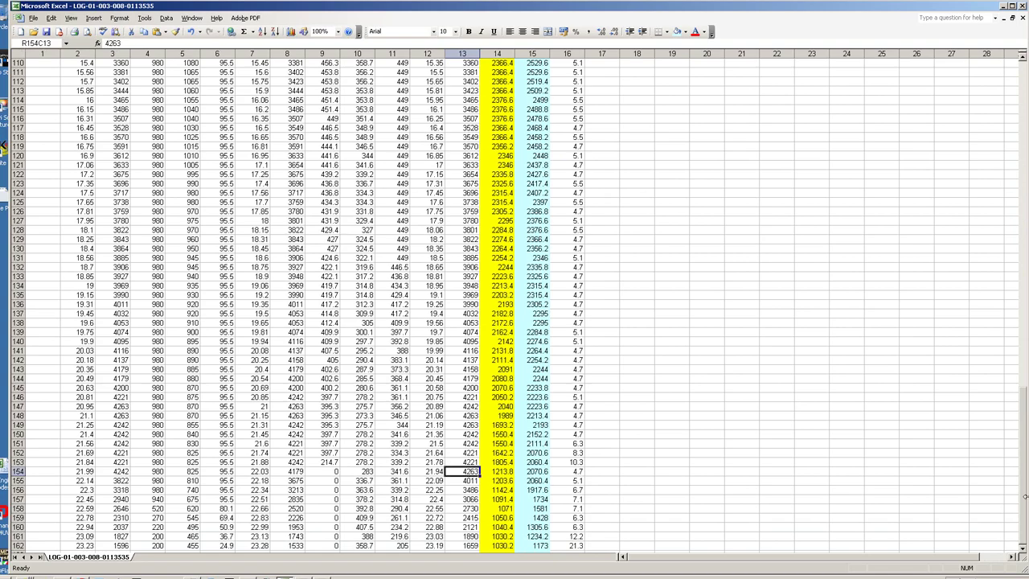
left_click_drag(1025, 495, 1019, 137)
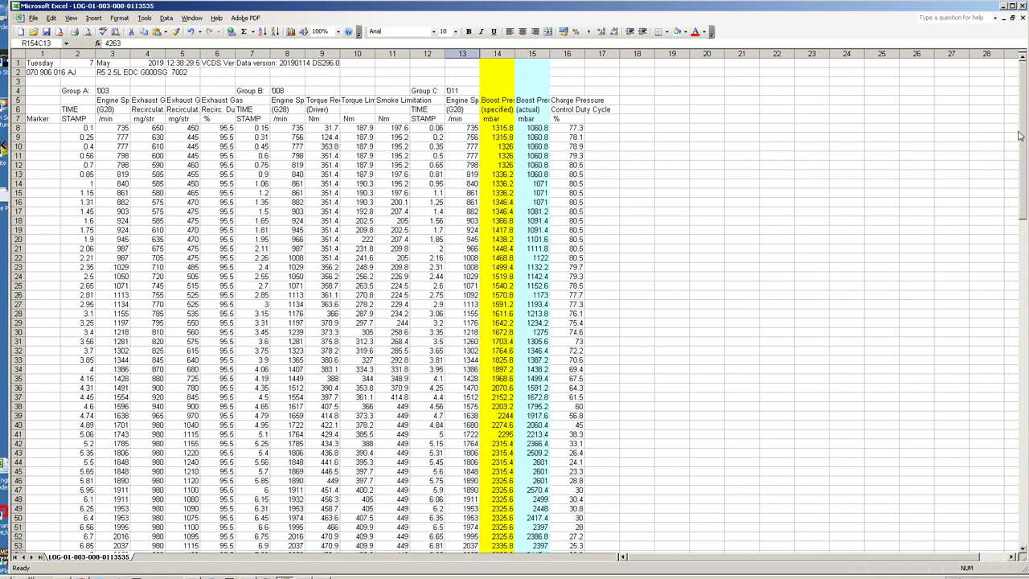
Examine the charge pressure duty cycle column, and compare engine speed, specified boost and actual boost in rows 44 to 54.
left_click(568, 53)
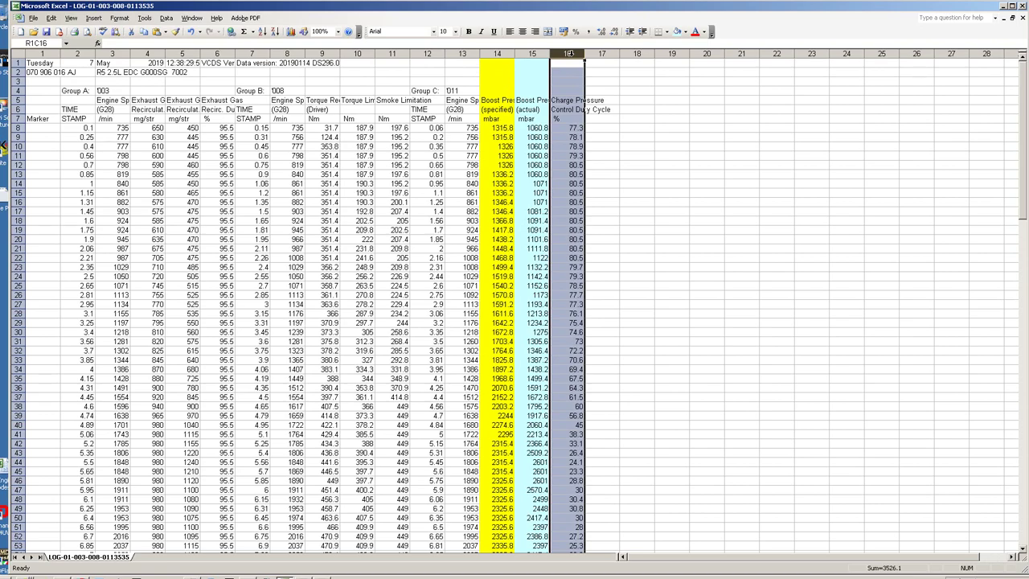
left_click_drag(1023, 139, 1023, 233)
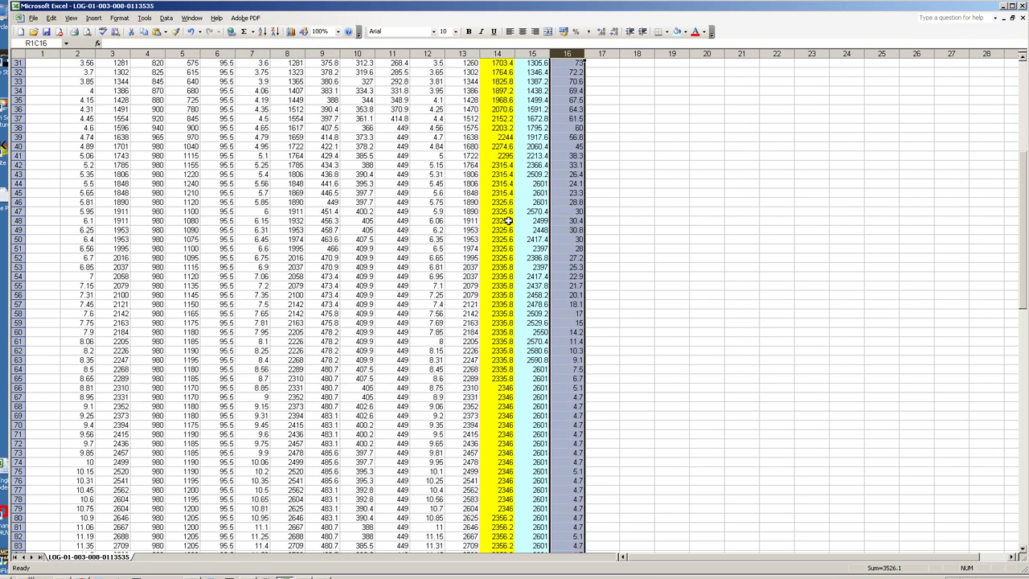
left_click_drag(534, 185, 463, 204)
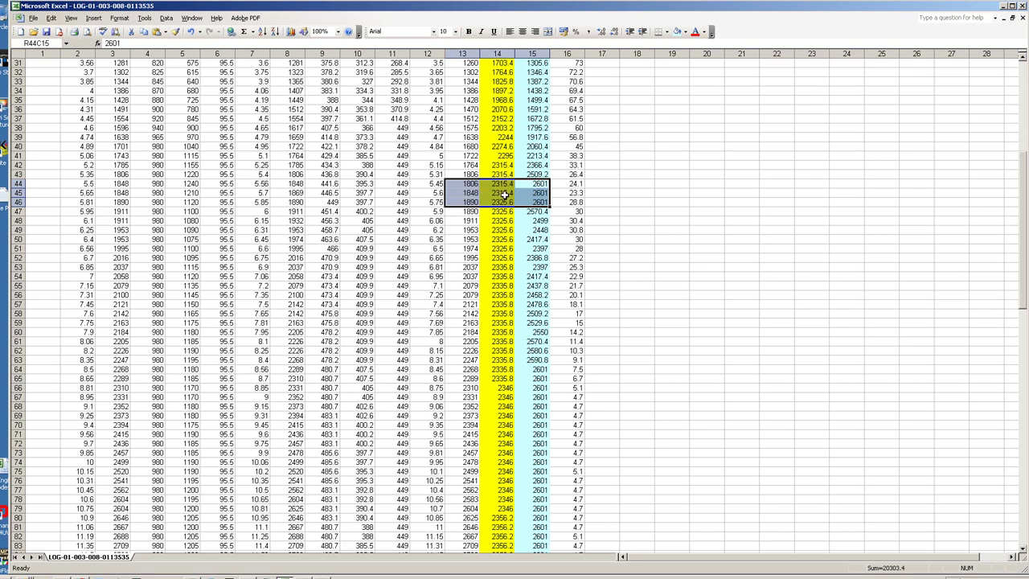
left_click_drag(454, 184, 469, 192)
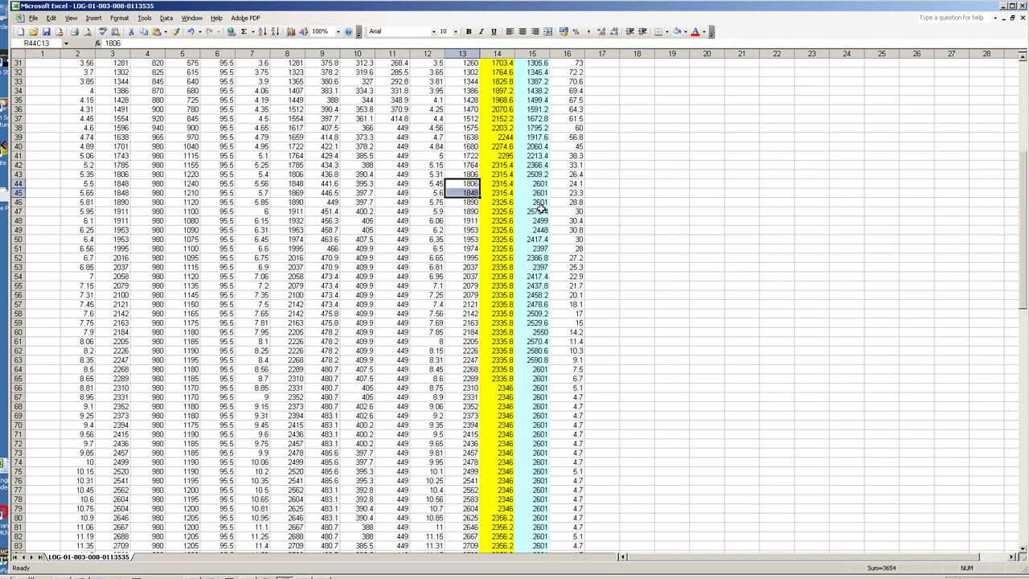
left_click_drag(539, 212, 541, 276)
scroll(540, 276, "down", 3)
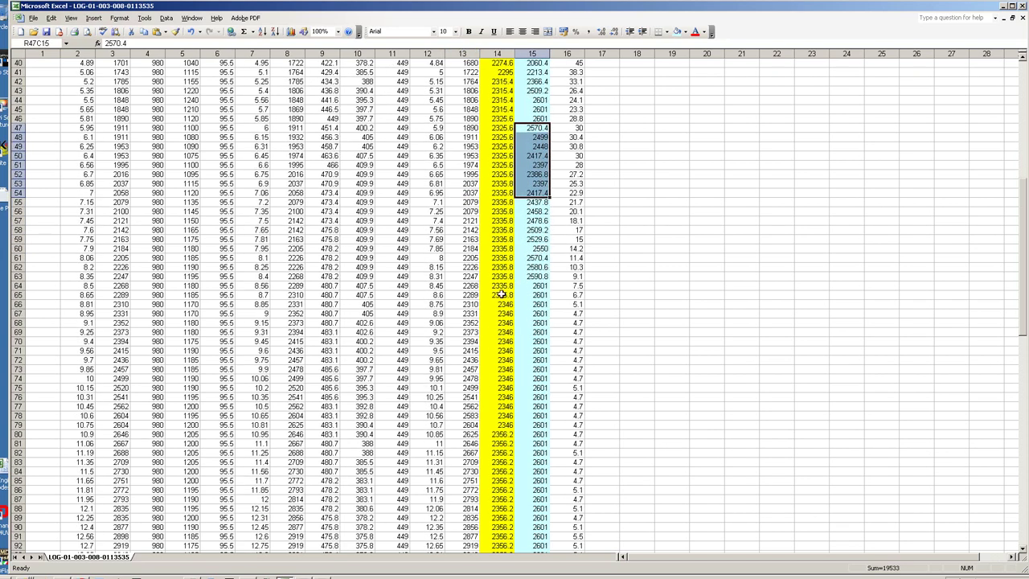
Examine engine speed, actual boost and charge pressure duty cycle from row 64, following the duty cycle down to row 102.
left_click(457, 306)
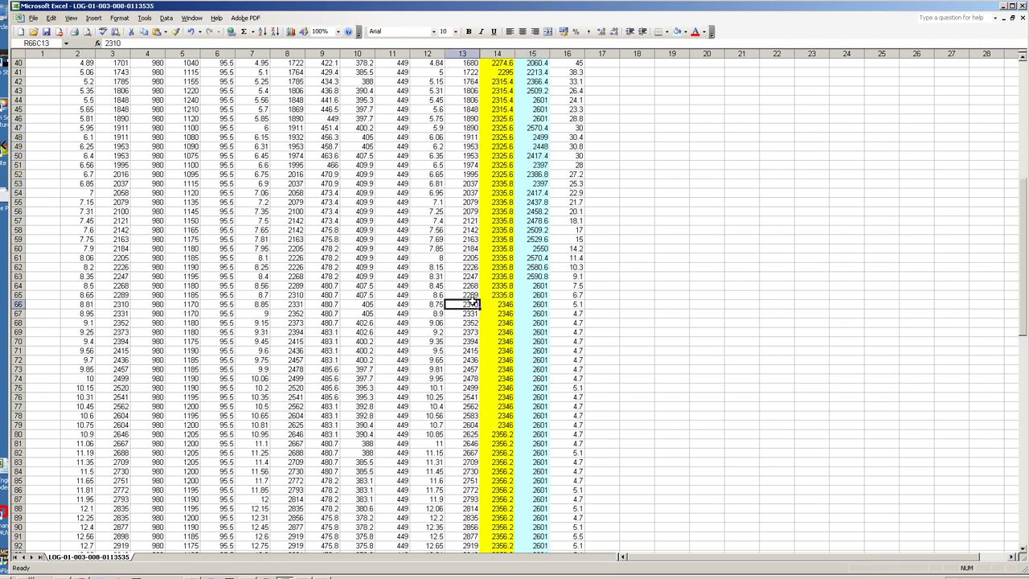
left_click_drag(465, 288, 541, 383)
scroll(540, 382, "down", 2)
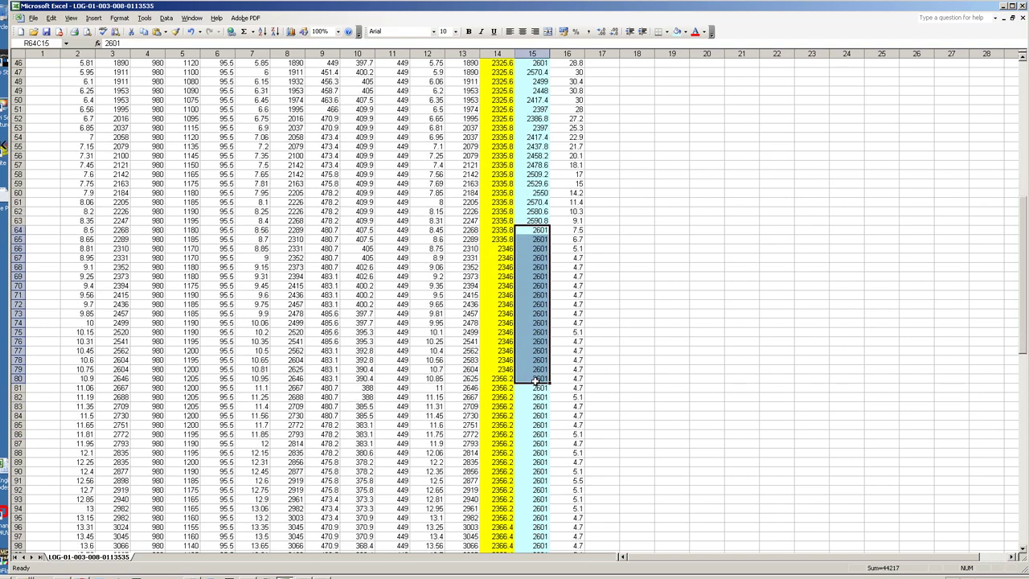
scroll(536, 379, "down", 5)
scroll(536, 380, "up", 2)
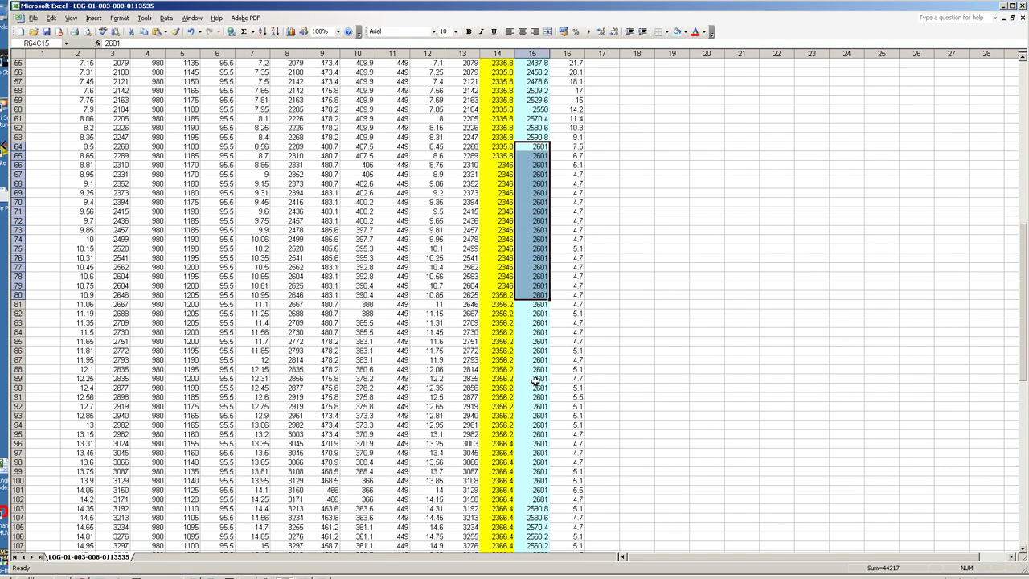
left_click_drag(570, 146, 571, 502)
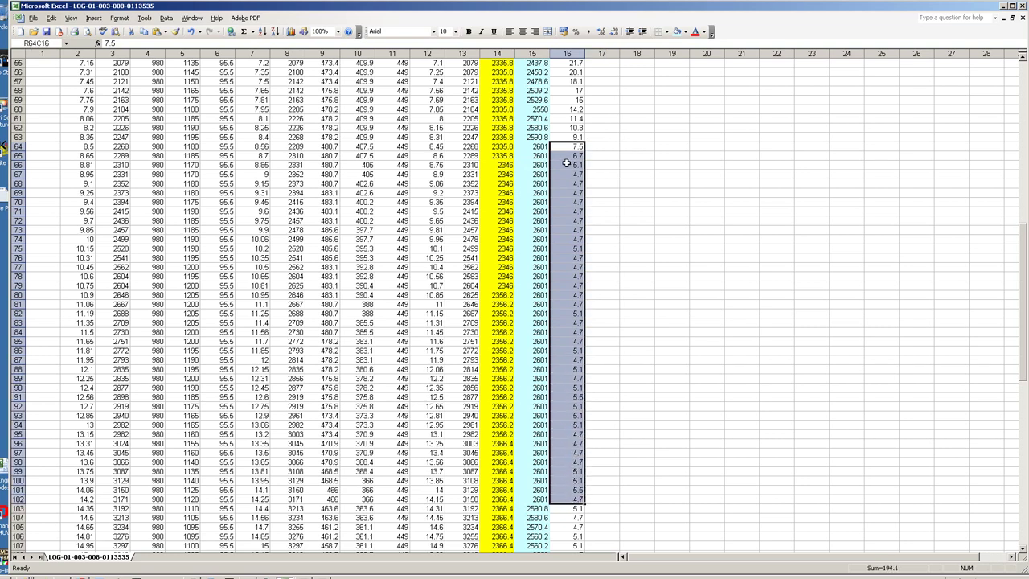
scroll(566, 164, "up", 1)
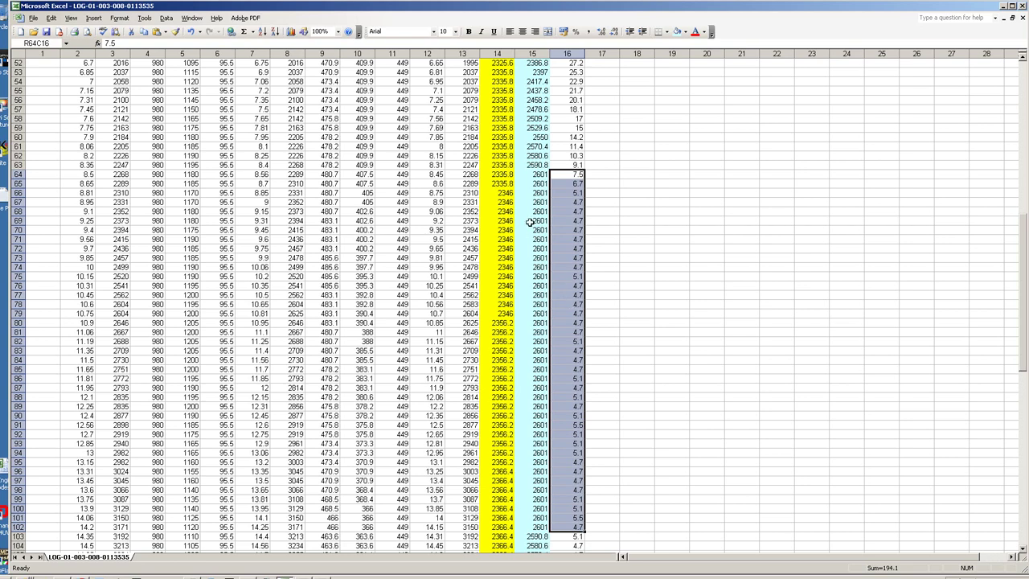
Compare the actual boost readings in rows 64 to 102 with the specified boost readings from row 66 to row 96.
left_click_drag(538, 175, 537, 529)
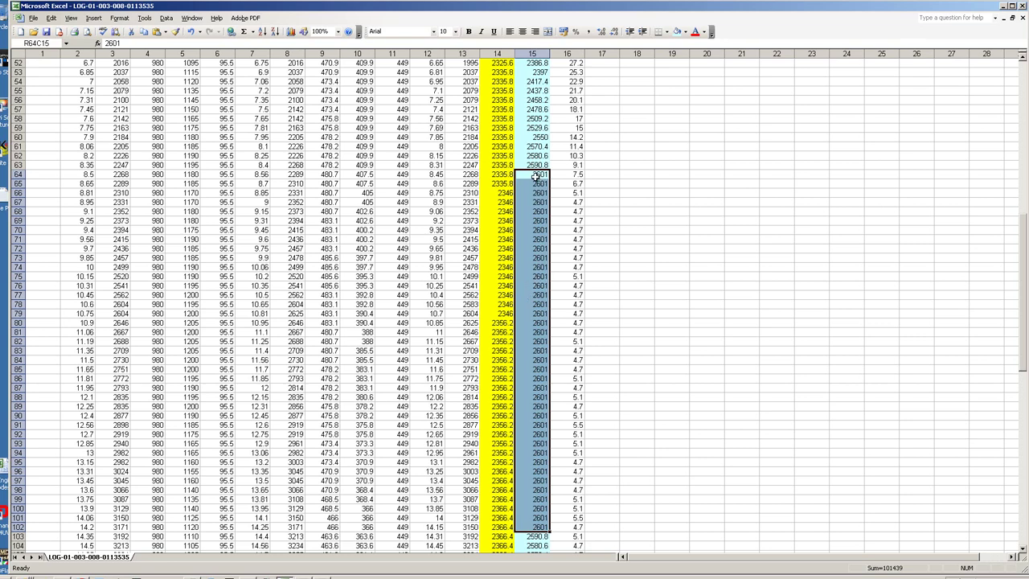
left_click_drag(536, 173, 532, 527)
left_click_drag(499, 190, 503, 471)
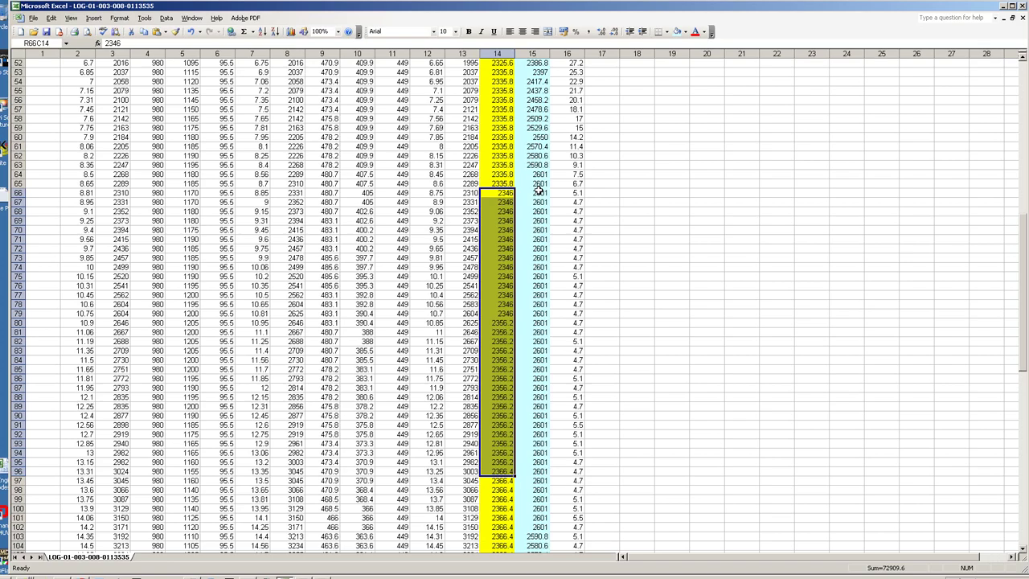
left_click_drag(539, 193, 538, 533)
left_click_drag(1021, 300, 1027, 143)
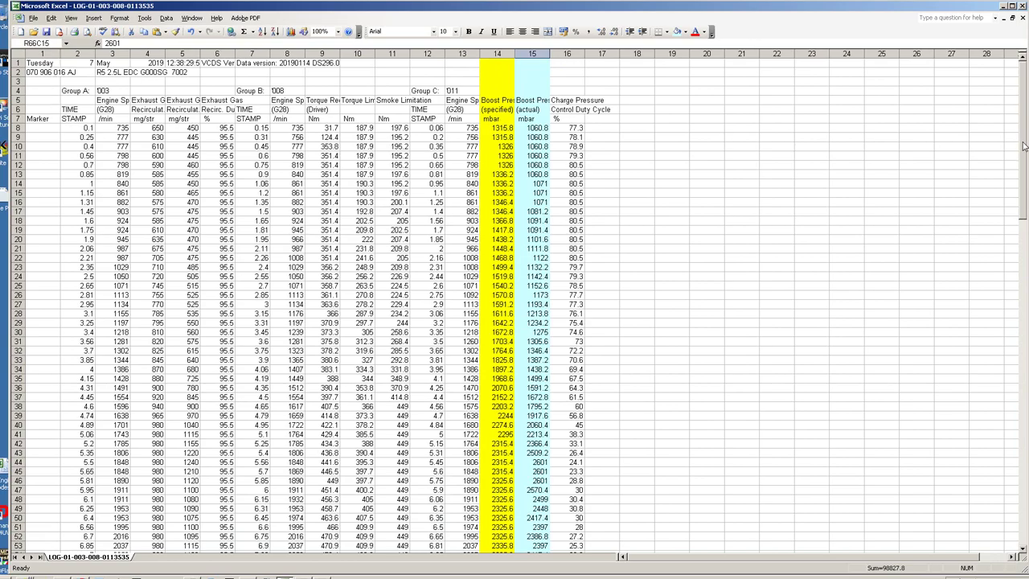
left_click_drag(1026, 153, 1026, 63)
Switch to Log Analyzer, examine the early boost pressure peak and dip on the Group C graph, and return to the Excel log.
key("alt+Tab")
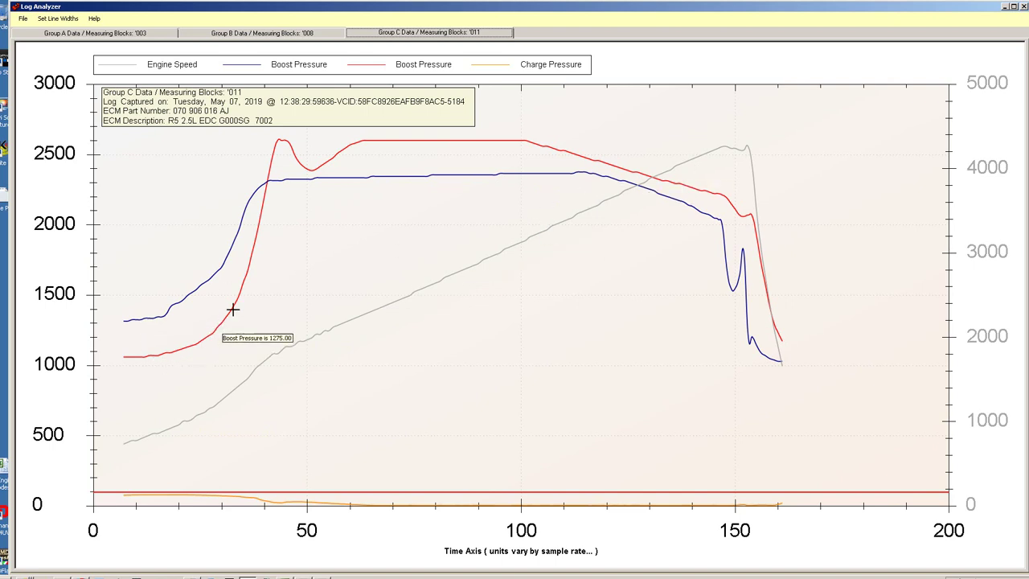
mouse_move(275, 143)
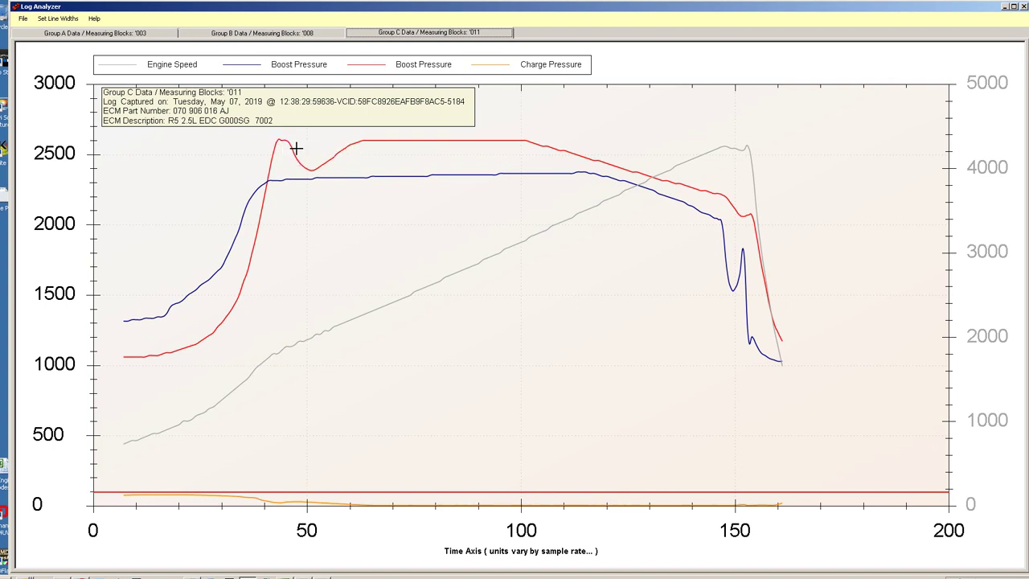
mouse_move(307, 164)
key("alt+Tab")
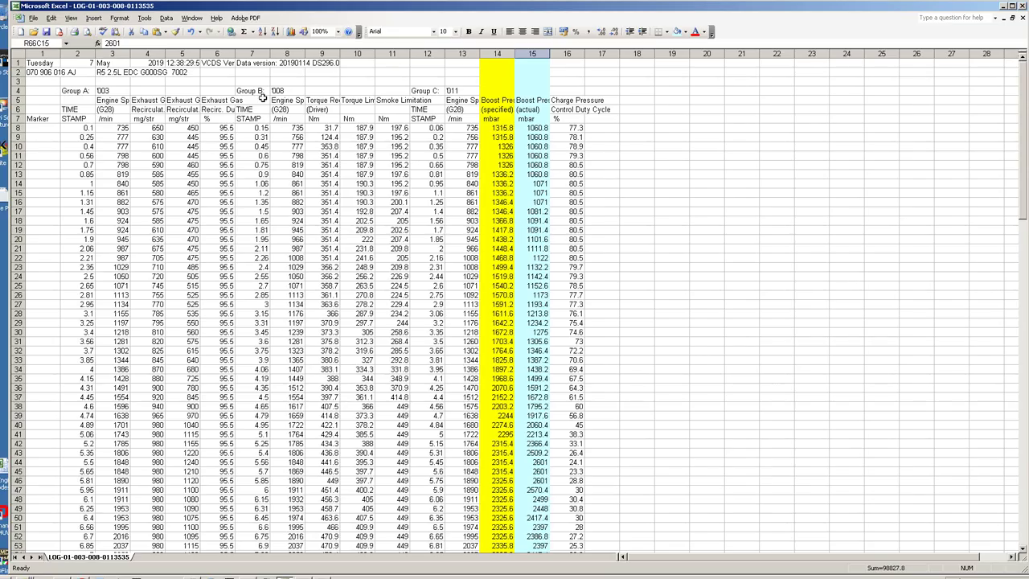